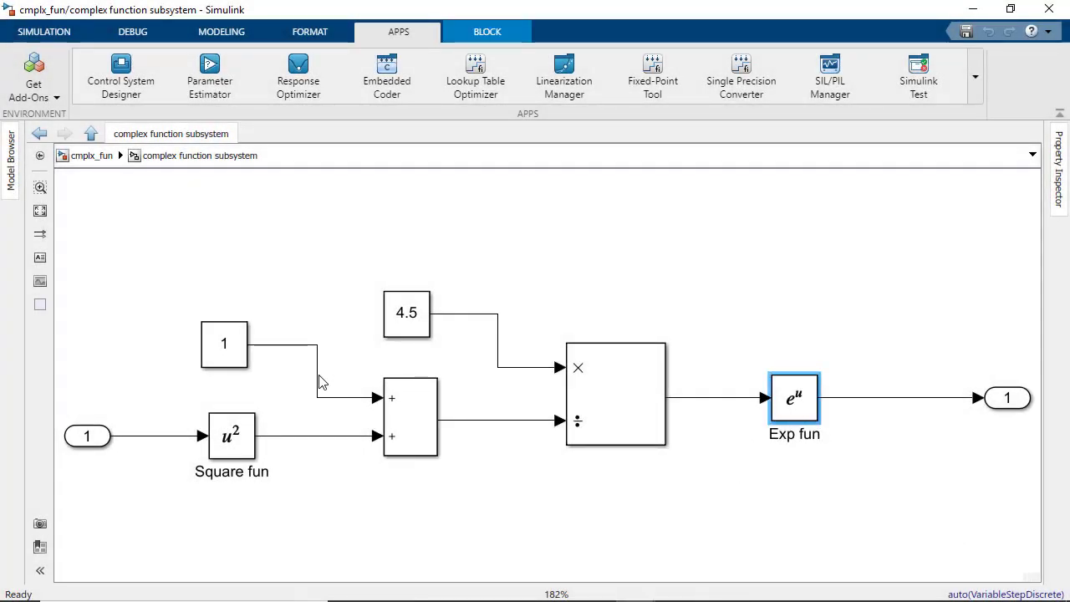
Step: Return to the top level of cmplx_fun and start the Lookup Table Optimizer with a Simulink block as source
click(91, 134)
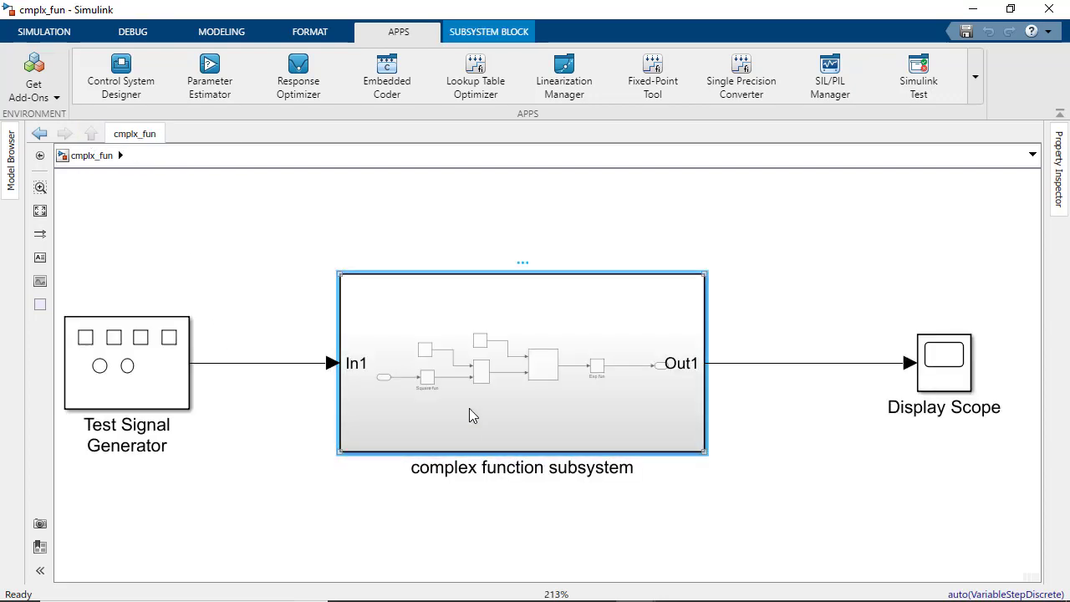
click(469, 97)
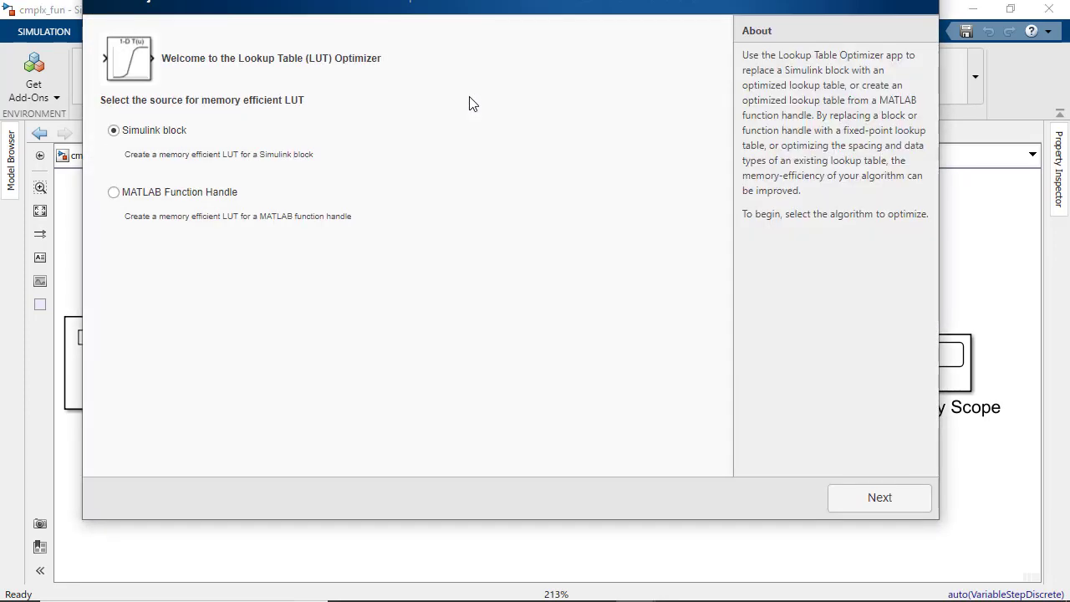
click(900, 499)
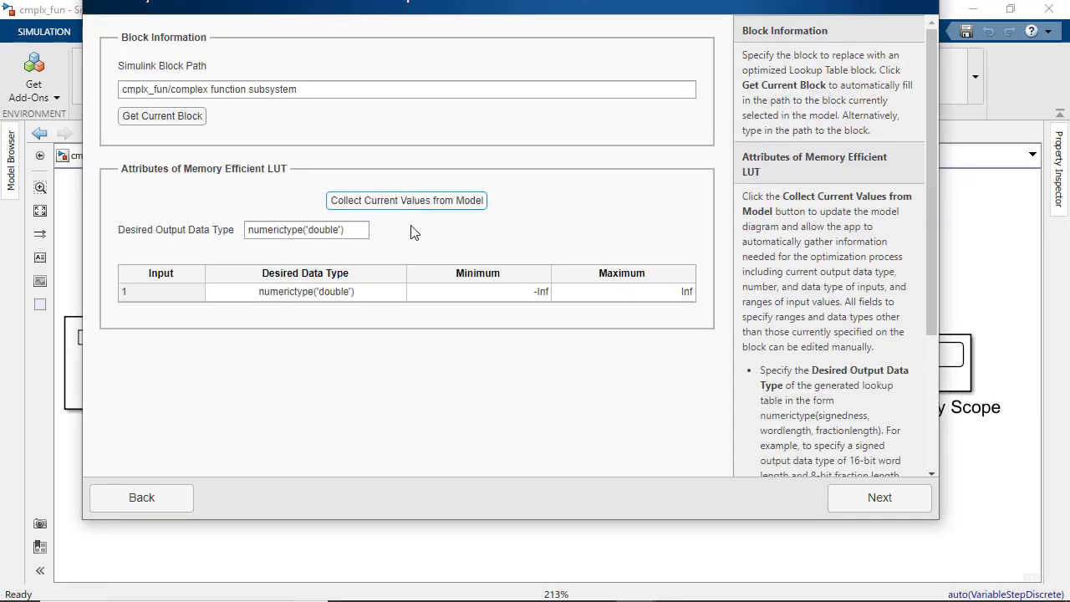
Step: Set output and input data types to single and the input range to 0–200
triple_click(299, 238)
text(single)
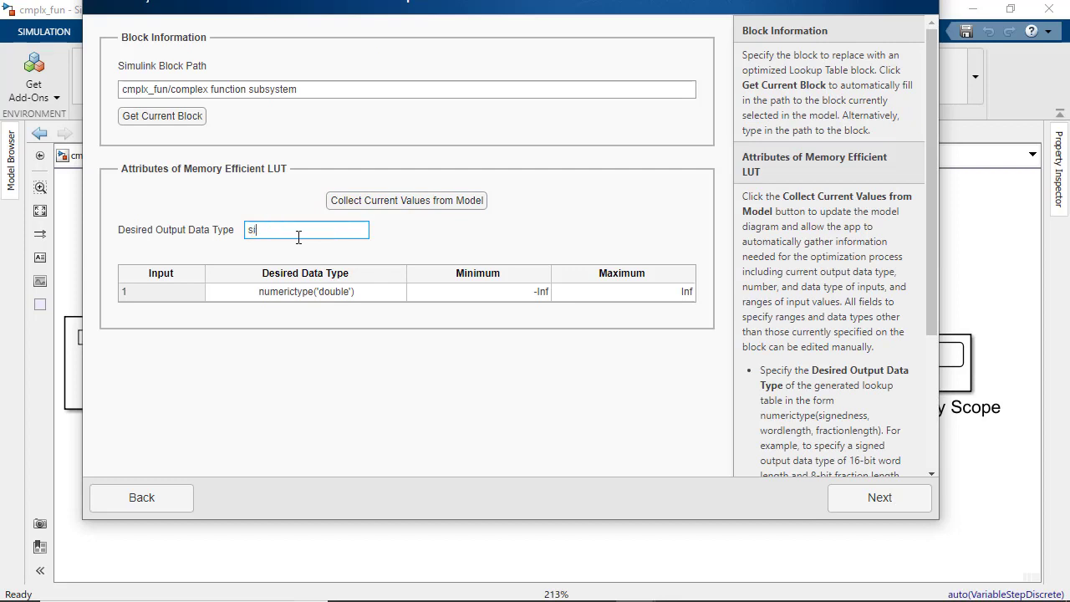
click(310, 293)
triple_click(310, 294)
text(single)
click(541, 296)
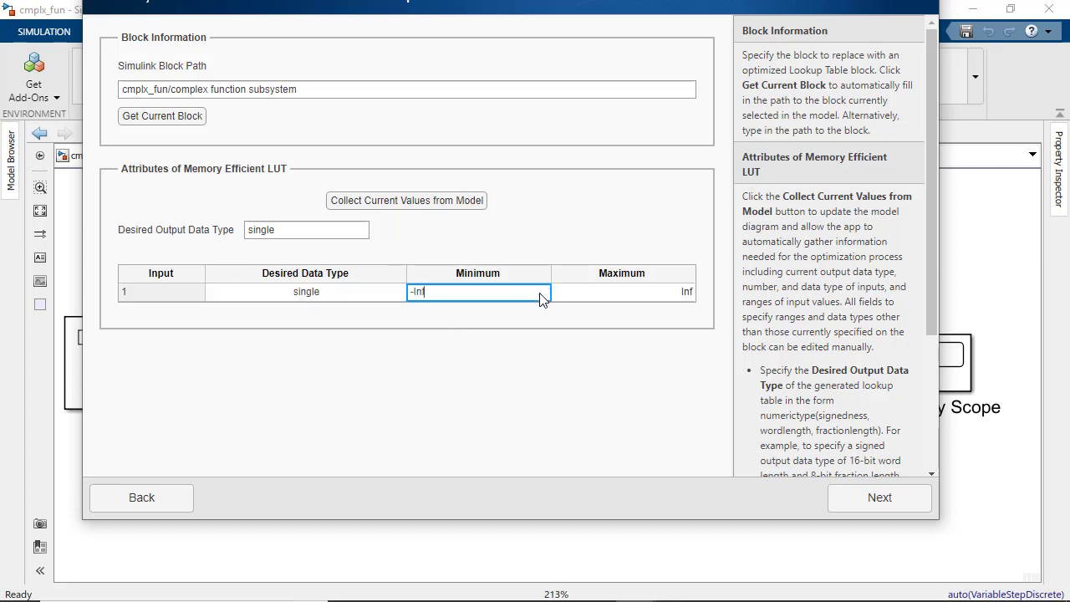
triple_click(544, 296)
text(0)
key(Tab)
text(200)
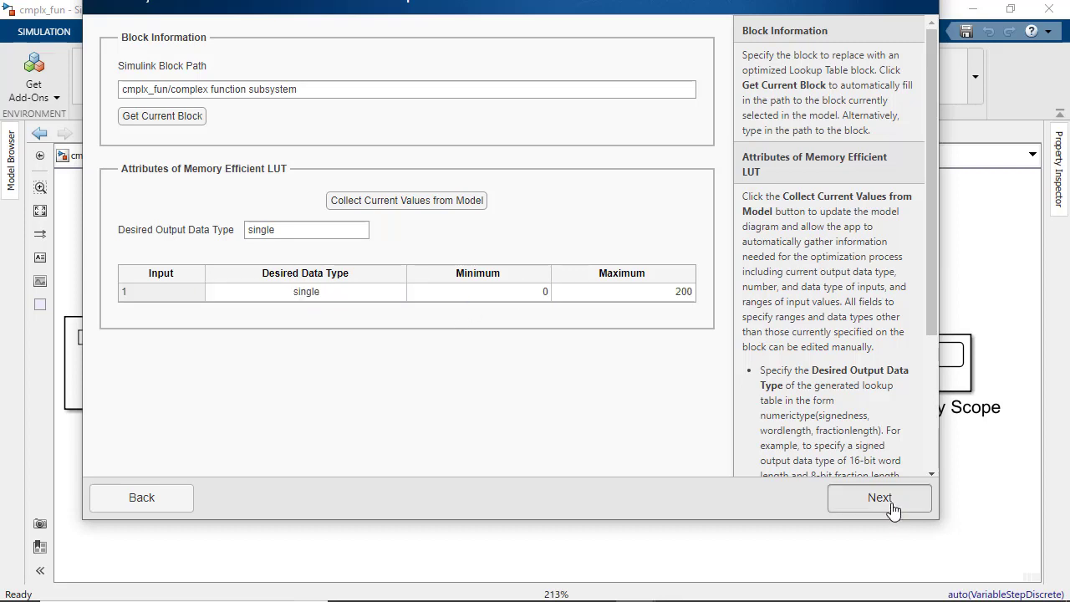
click(893, 508)
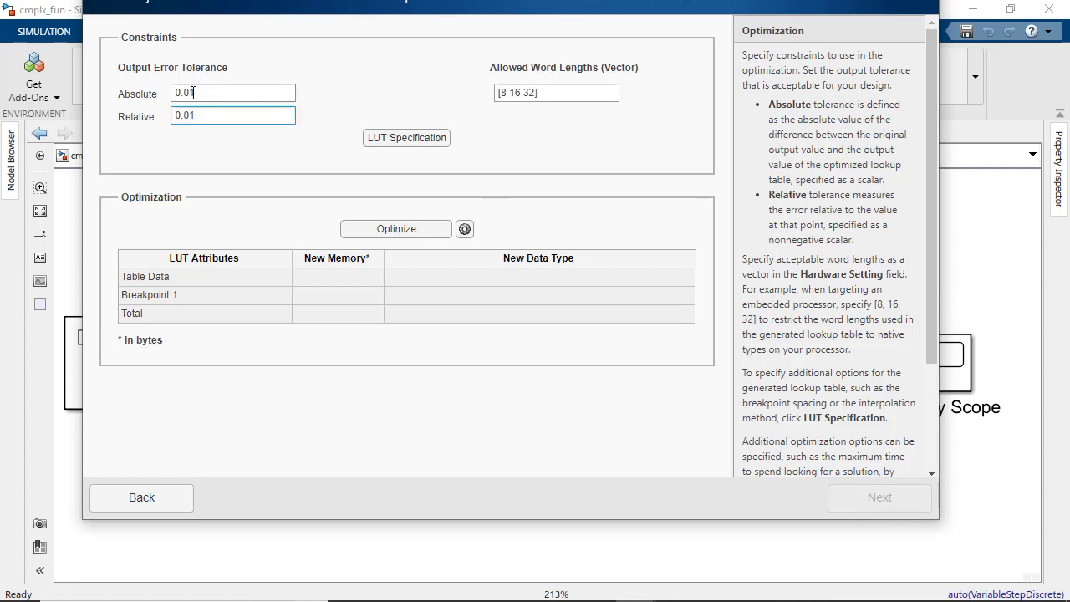
Step: Set tolerances to 0.1 absolute and 0.01 relative, and set the LUT specification's AUTOSAR Compliant to True
click(191, 92)
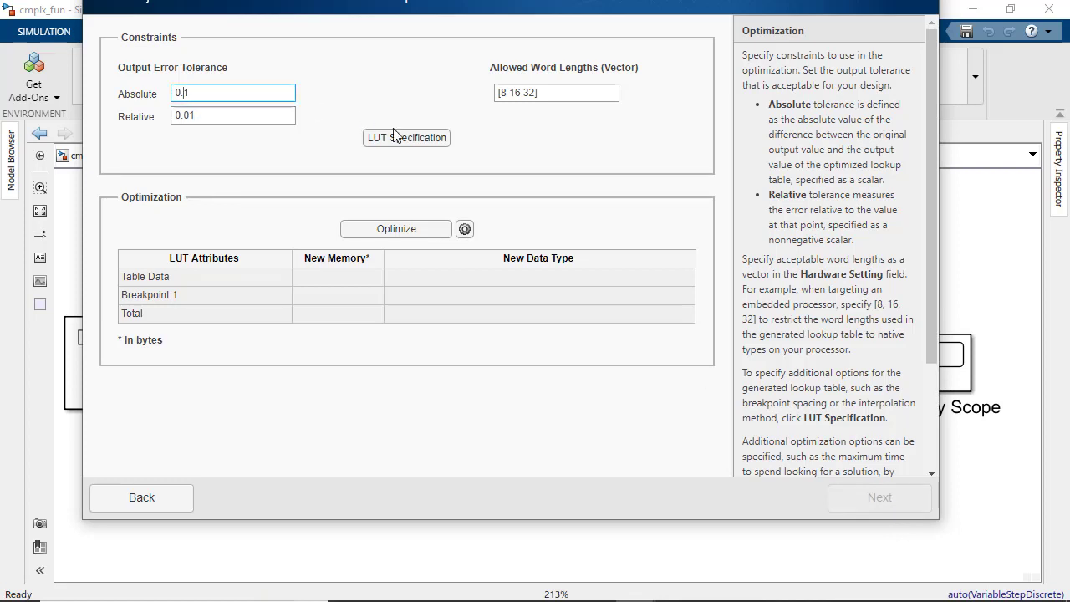
click(468, 163)
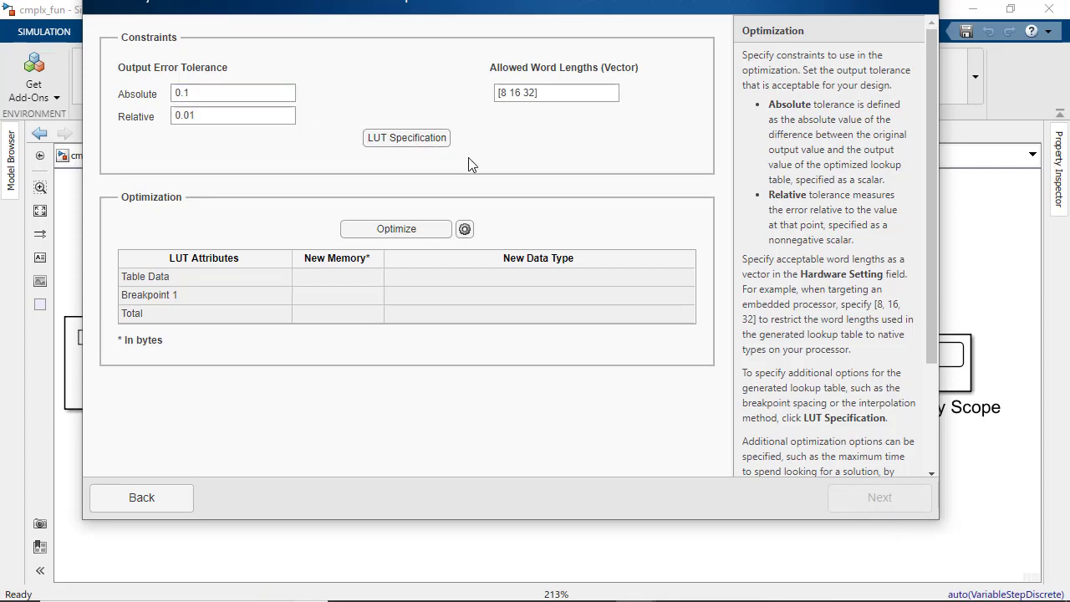
click(418, 139)
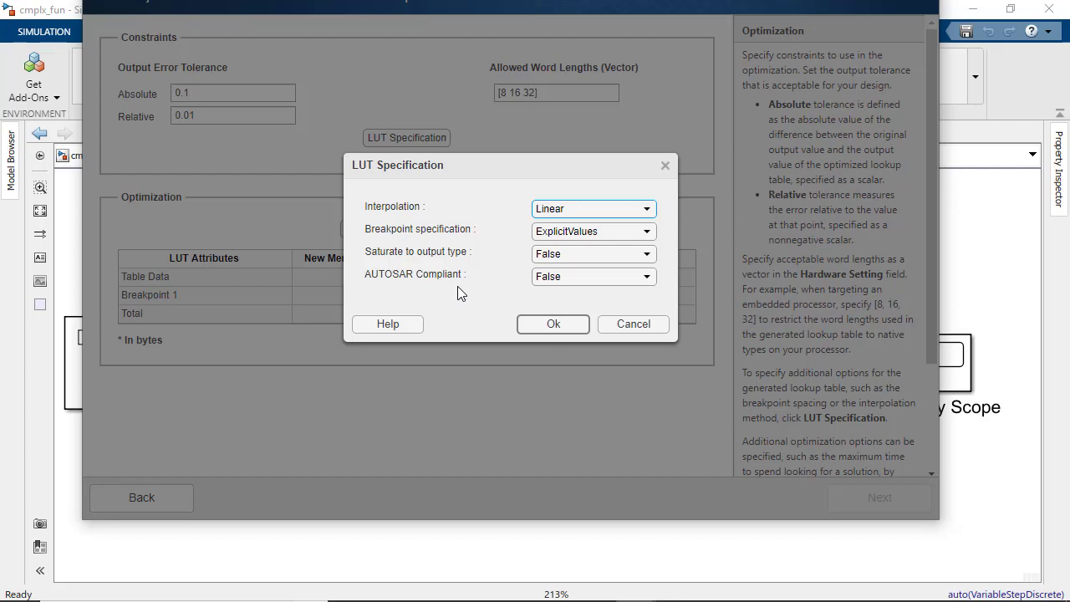
click(567, 277)
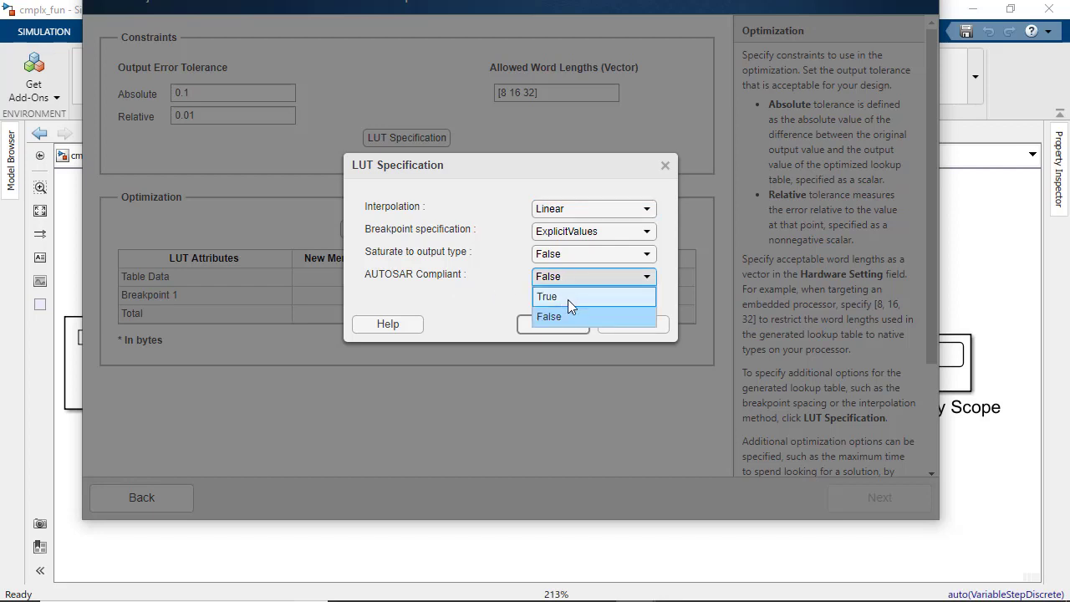
click(568, 301)
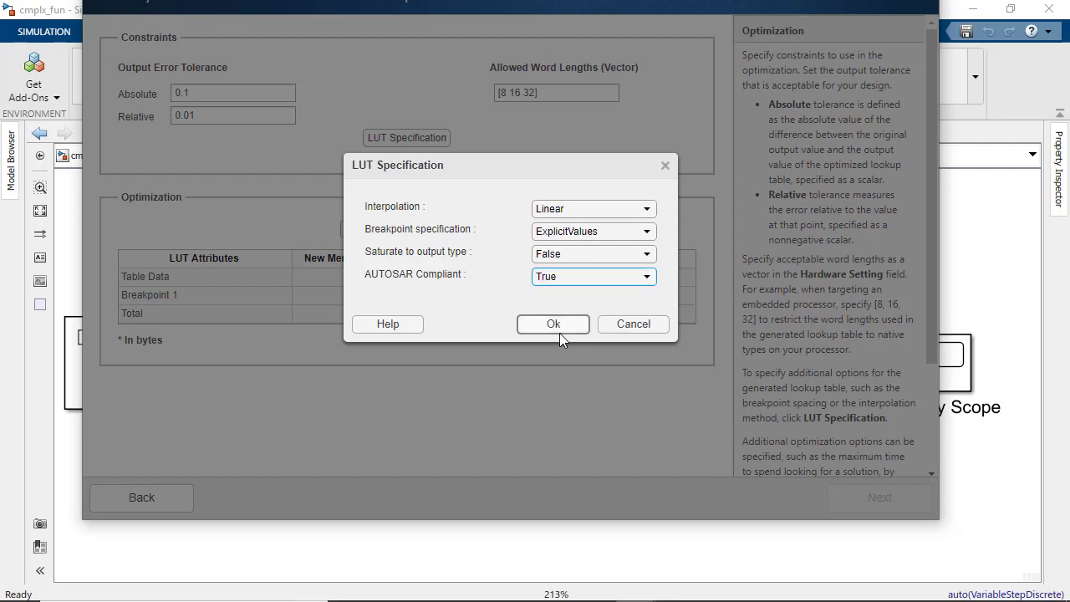
click(554, 325)
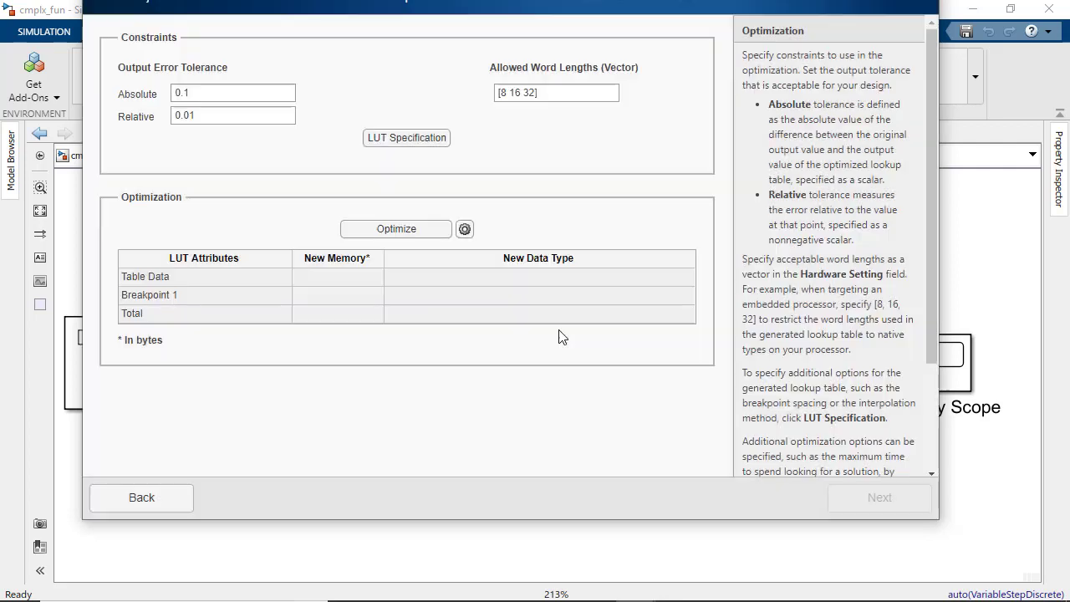
Step: Run the optimization to get a 102-byte table and go to the Results page
click(420, 237)
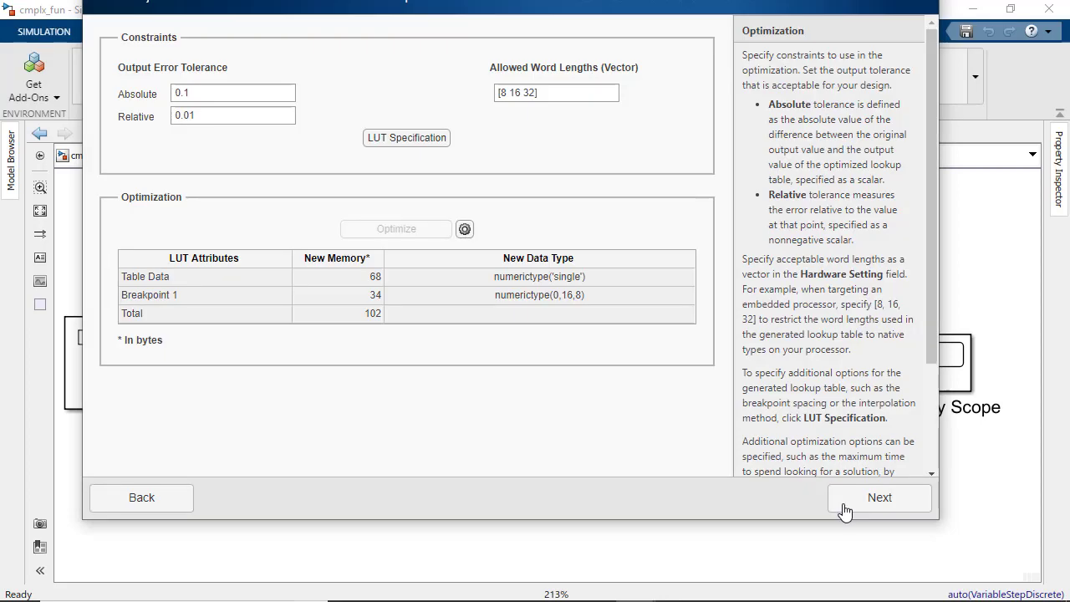
click(844, 512)
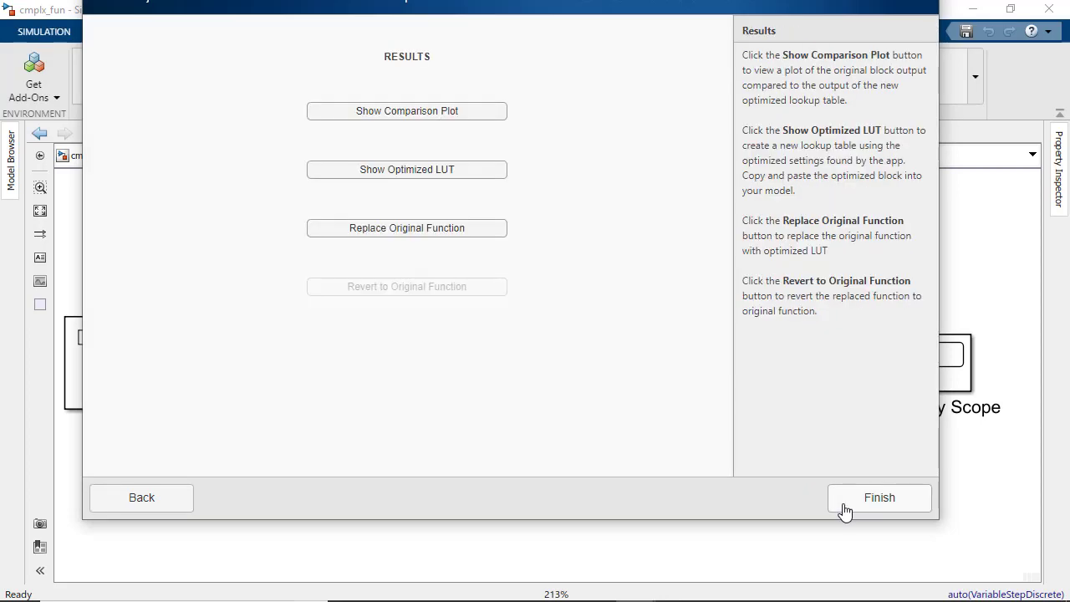
Step: Show the optimized LUT as a model, inspect its Approximation block, and open the Library Browser
click(465, 171)
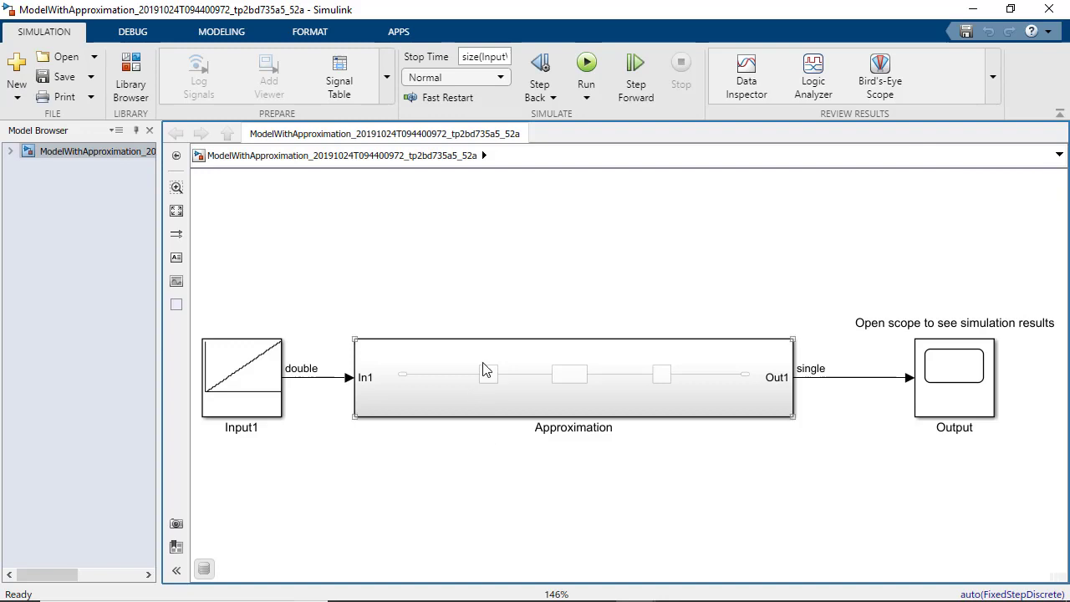
double_click(482, 370)
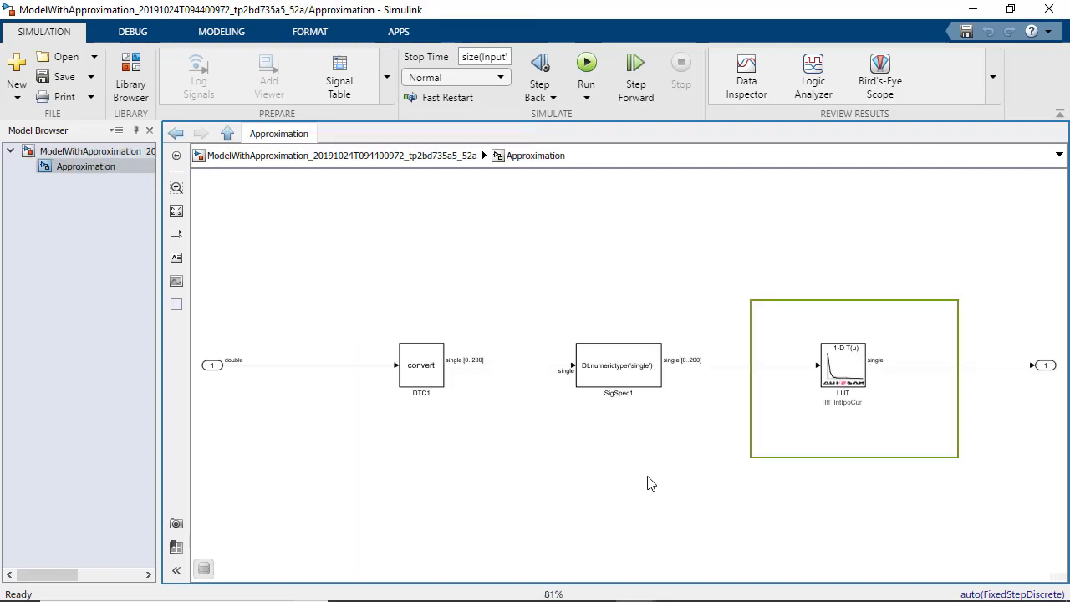
key(ctrl+shift+l)
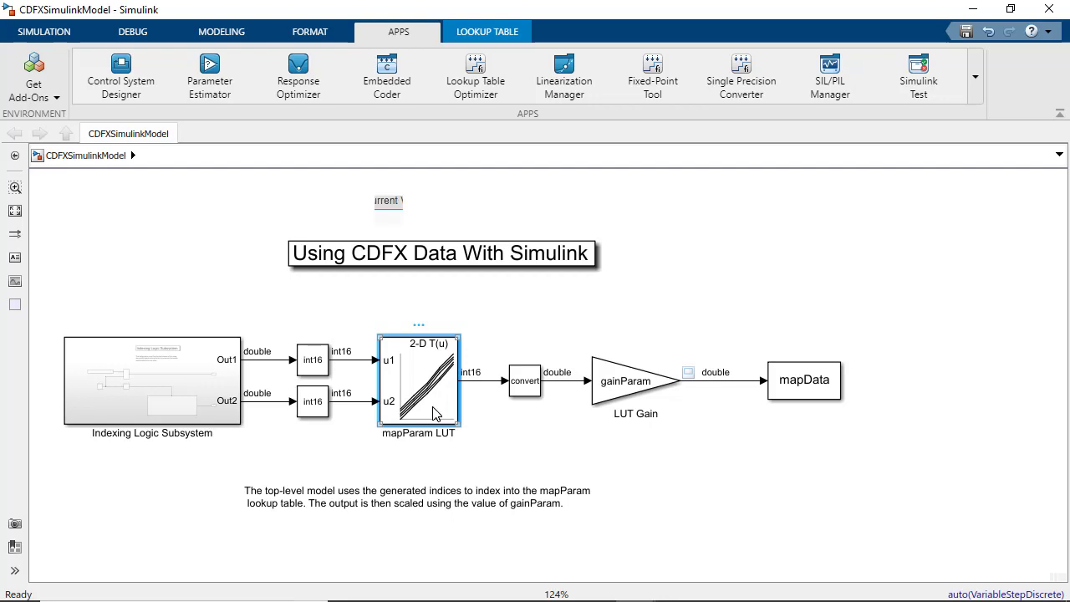
Step: Optimize the mapParam LUT from the model's current values, check the comparison plot, and replace the original
click(470, 92)
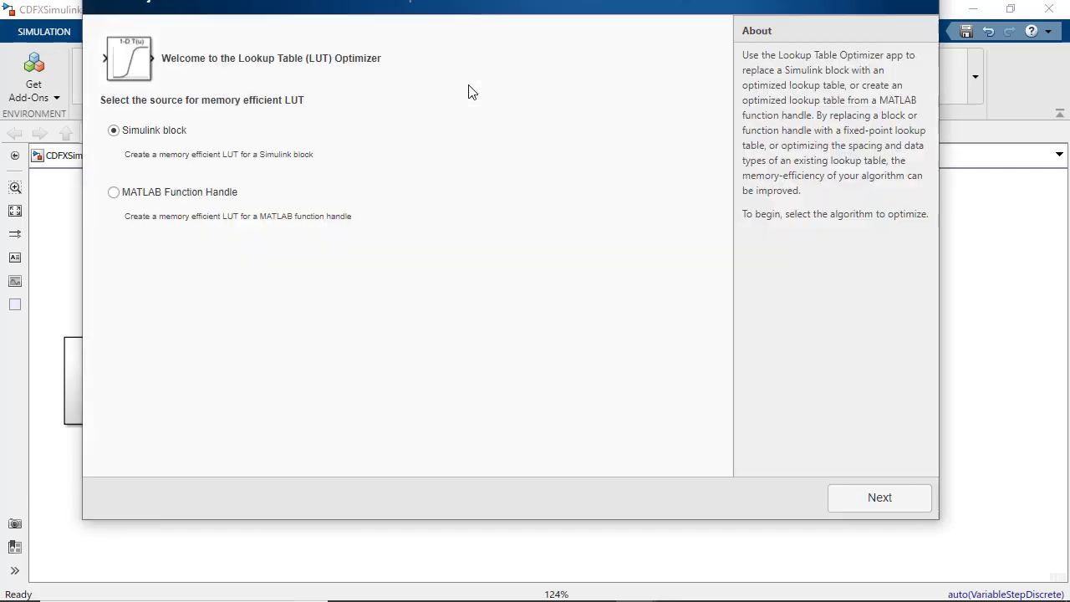
click(888, 505)
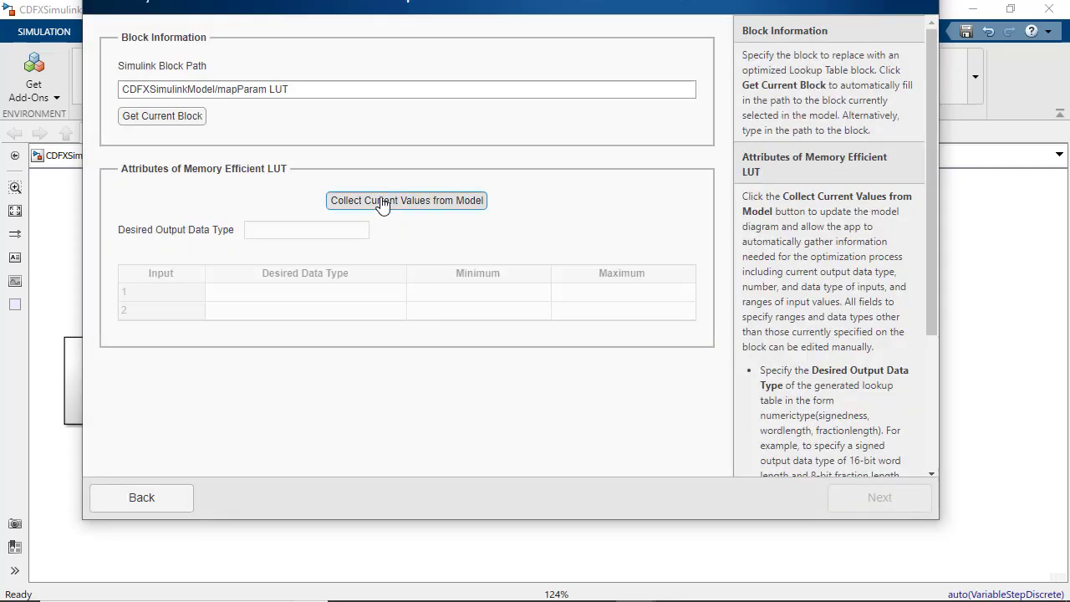
click(384, 201)
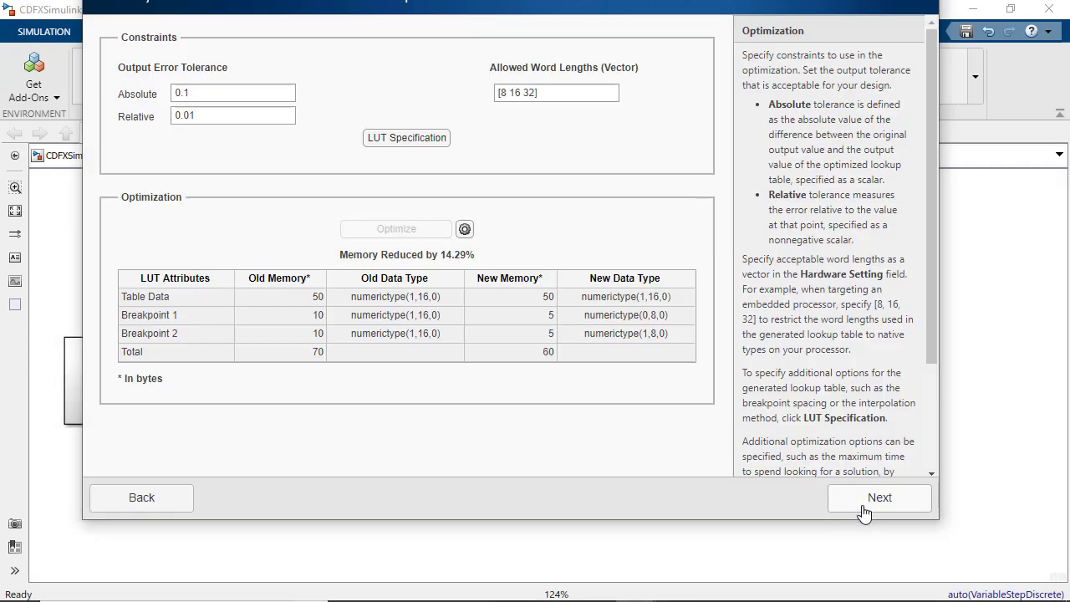
click(867, 500)
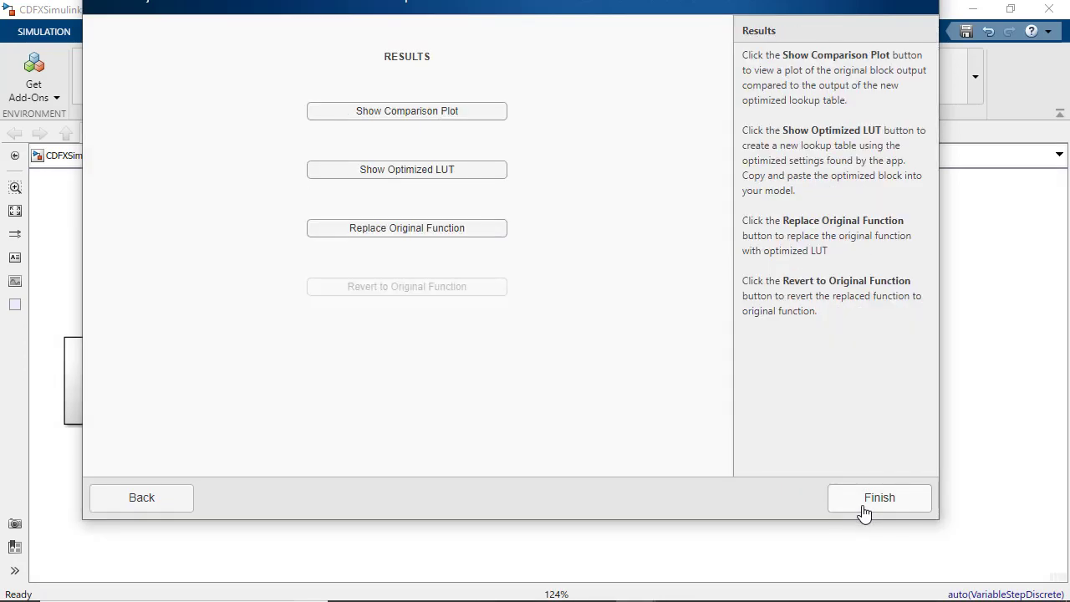
click(391, 115)
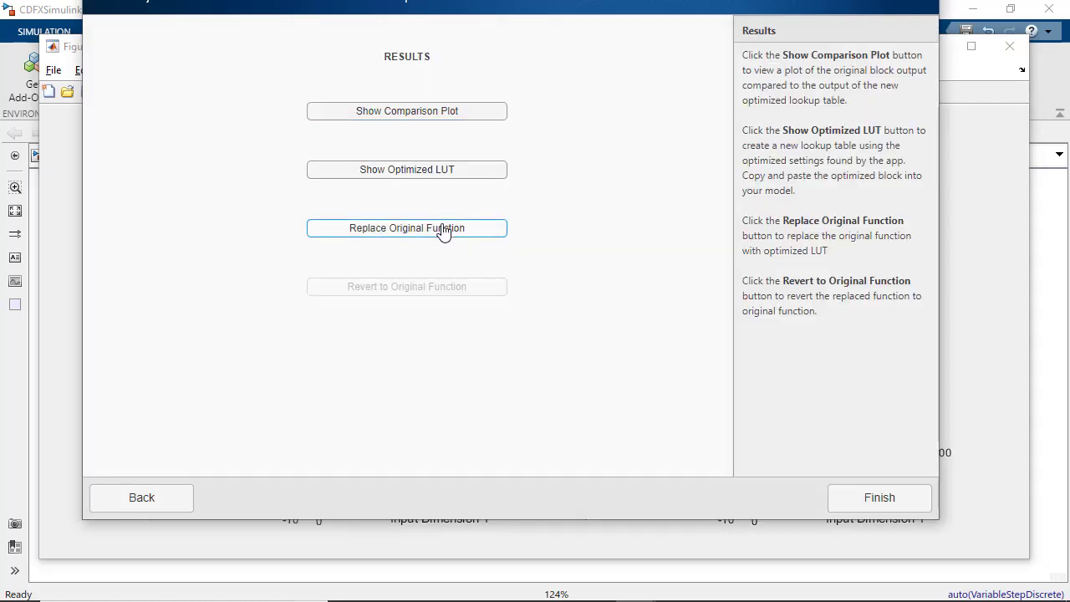
click(444, 231)
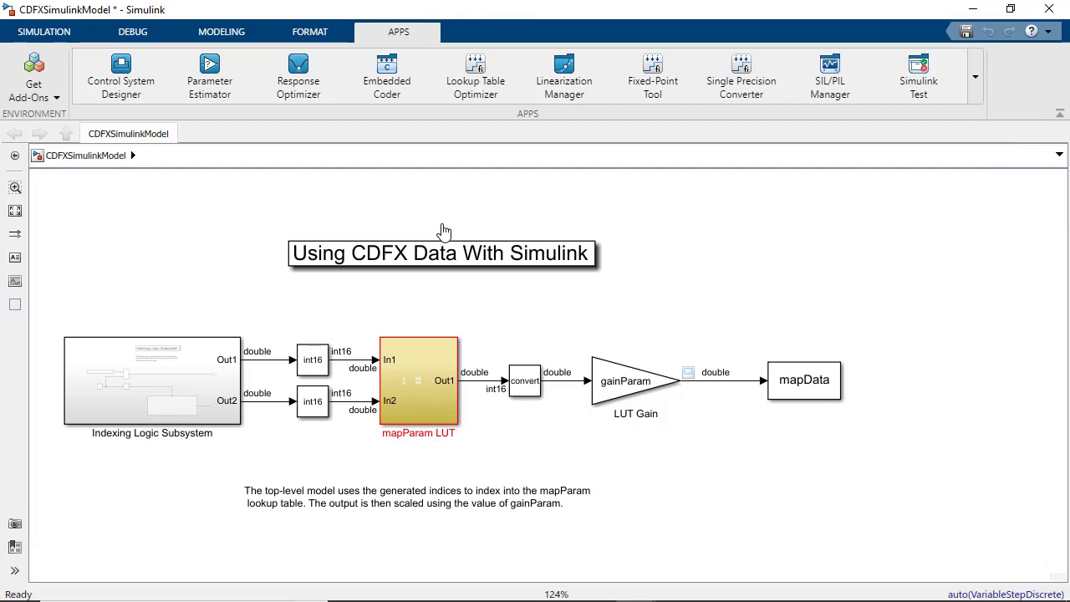
Step: Open the mapParam LUT subsystem, select the Ifx_IntIpoMap LUT, and update the diagram to resolve int16 signals
double_click(440, 384)
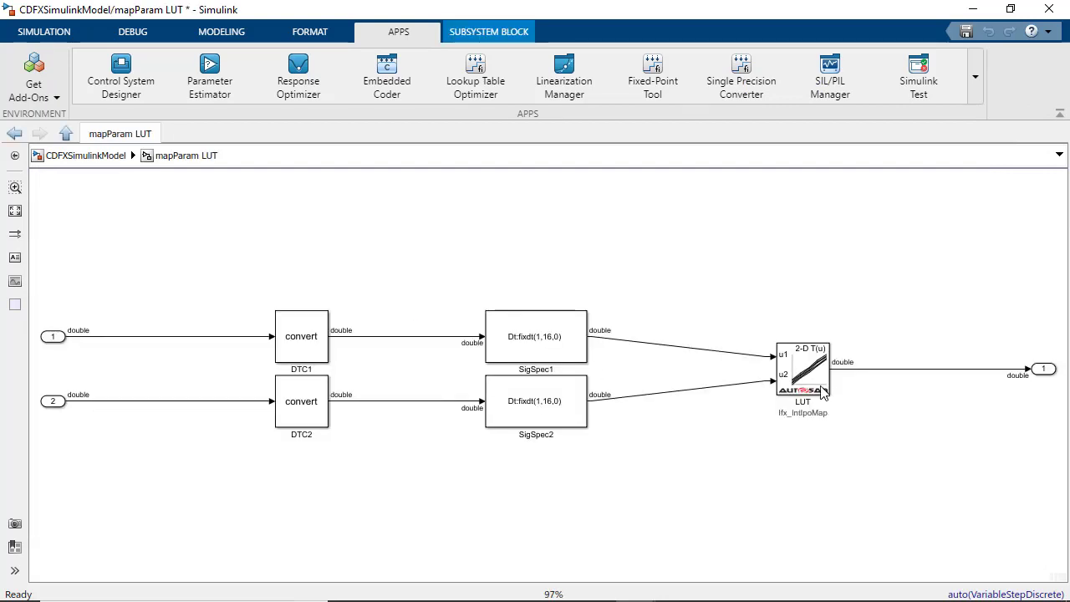
click(820, 391)
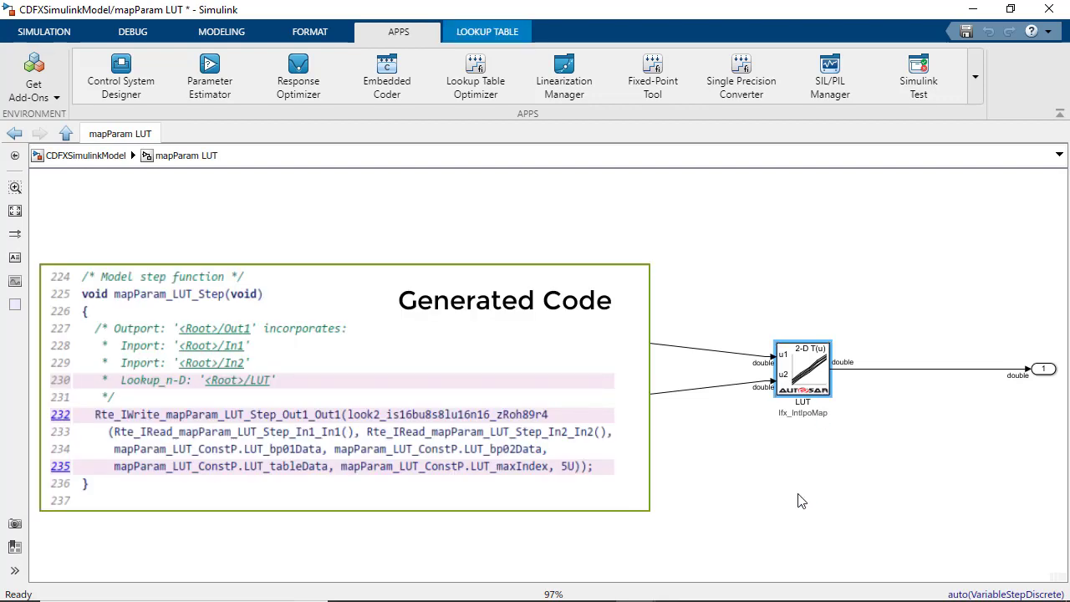
key(ctrl+d)
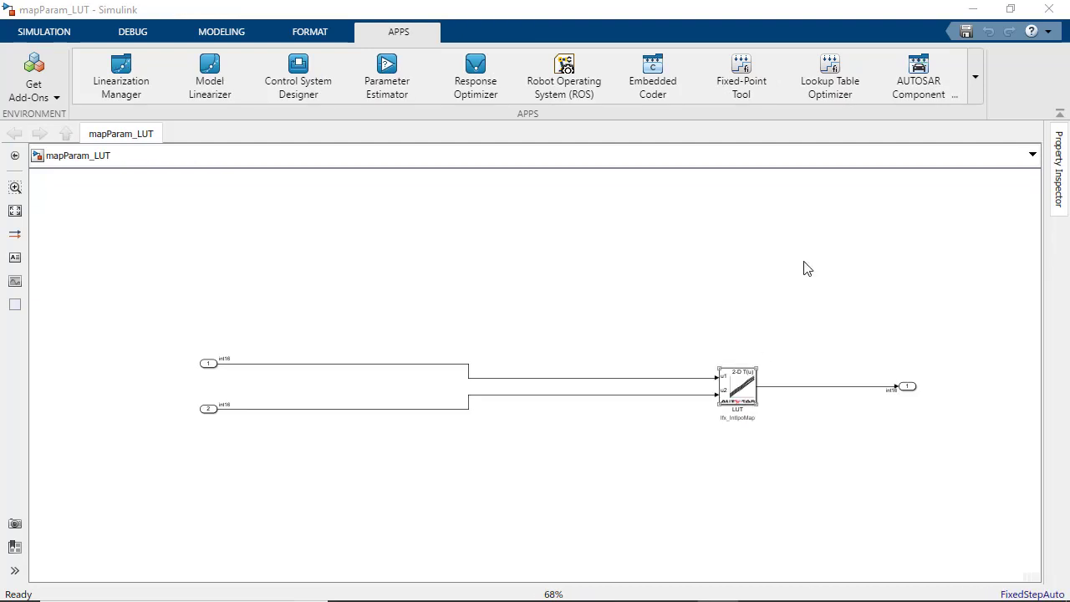
Step: Switch mapParam_LUT to AUTOSAR Component code generation and review its configuration parameters
click(916, 89)
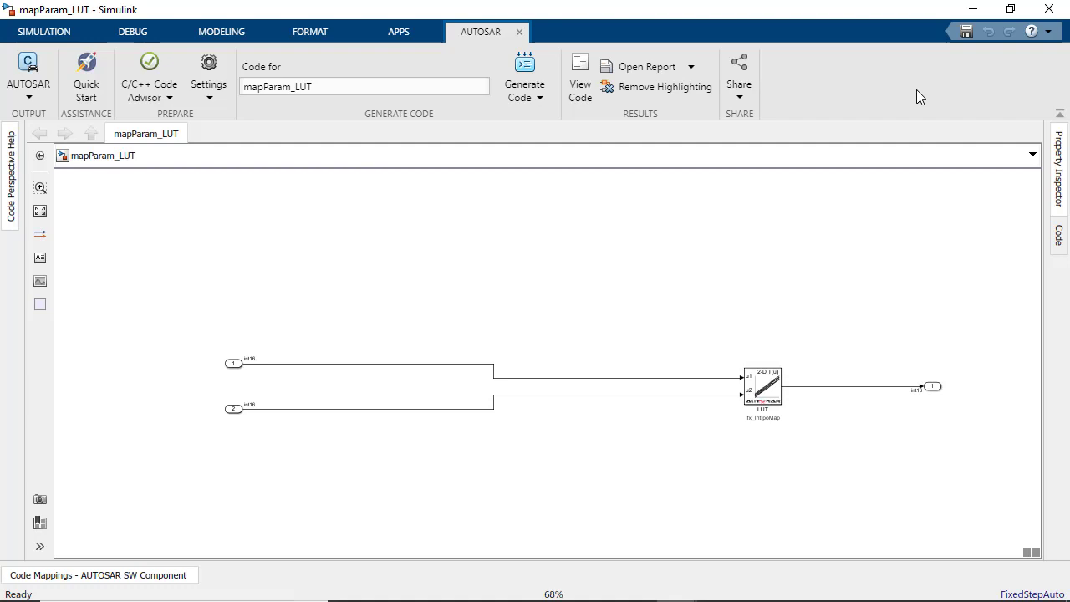
key(ctrl+e)
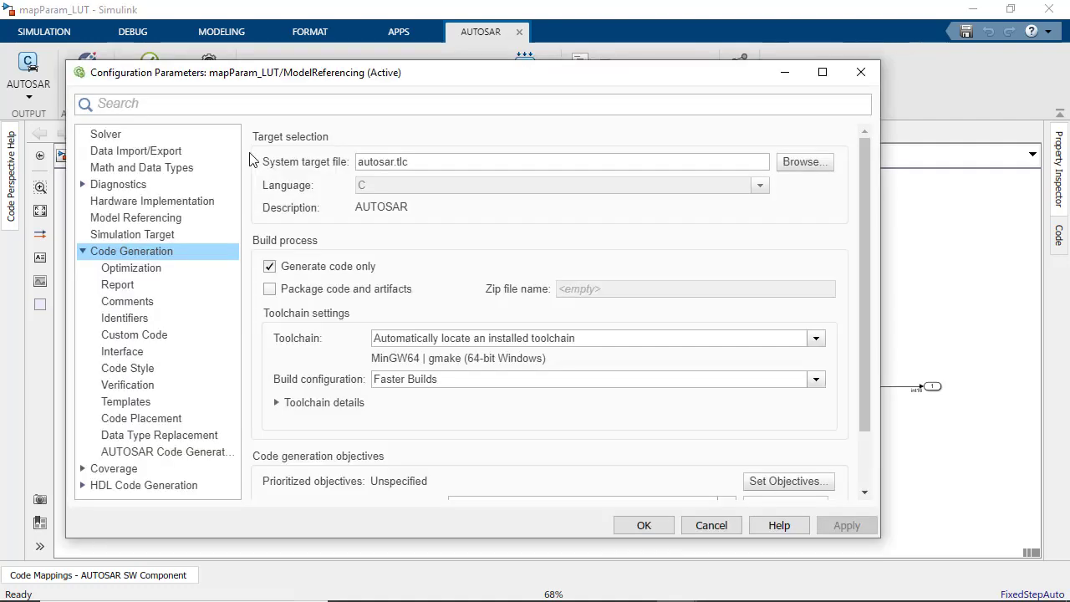
key(Escape)
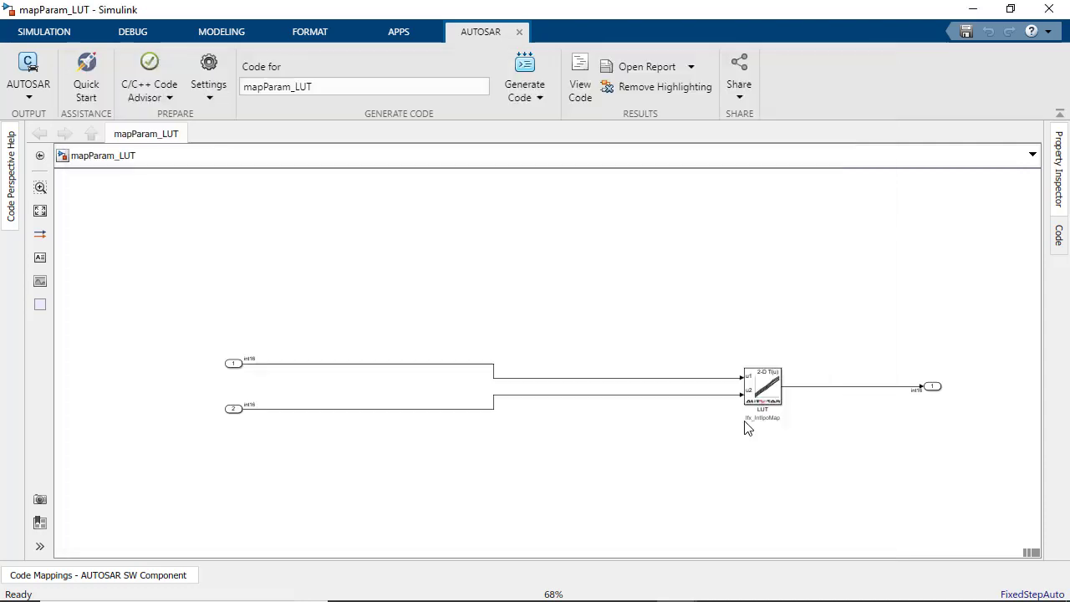
Step: Apply the LUT block's parameters, keeping the inherited table and breakpoint data types
double_click(765, 393)
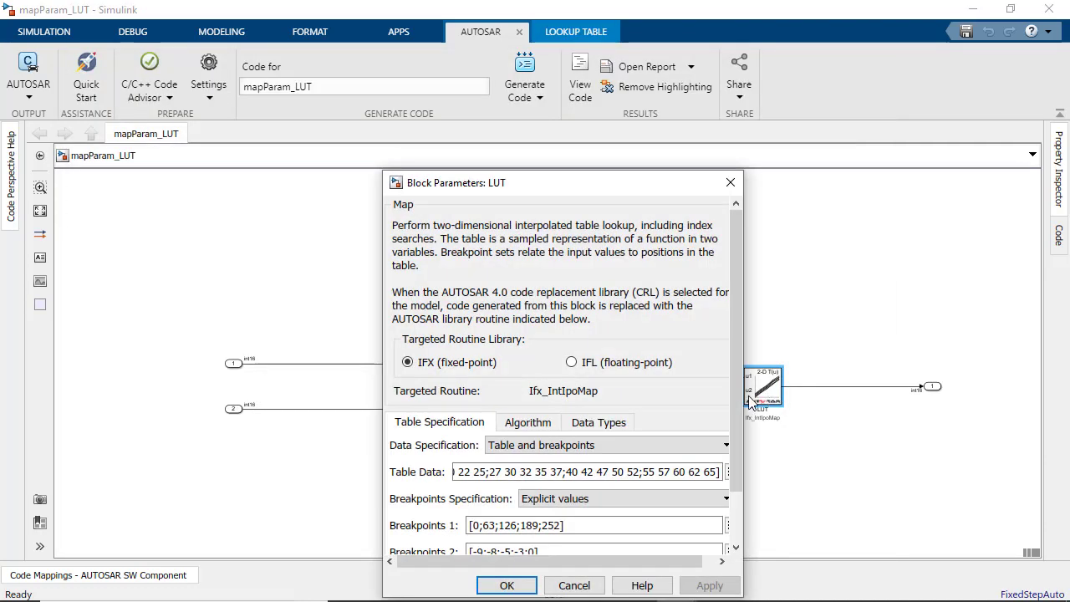
click(603, 422)
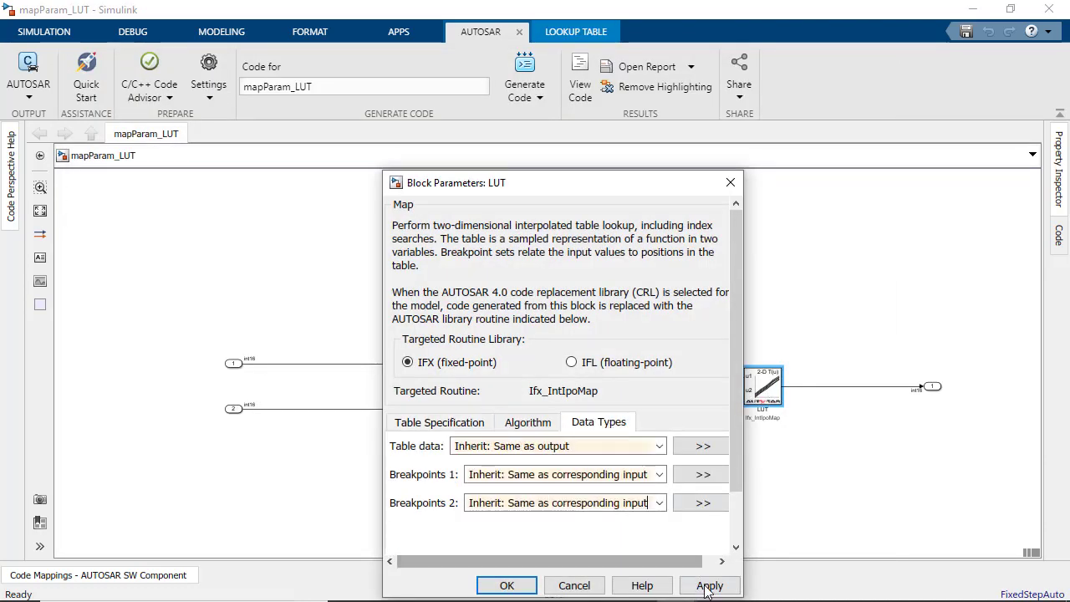
click(710, 585)
click(506, 586)
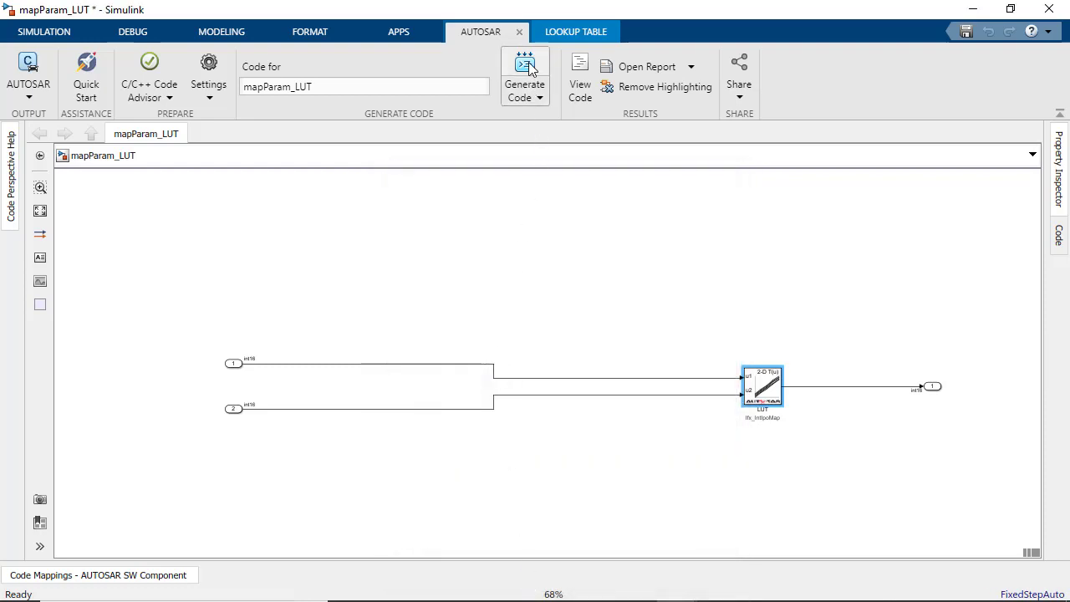
Step: Generate AUTOSAR code for mapParam_LUT, producing the Ifx_IntIpoMap_s16s16_s16 call
click(528, 64)
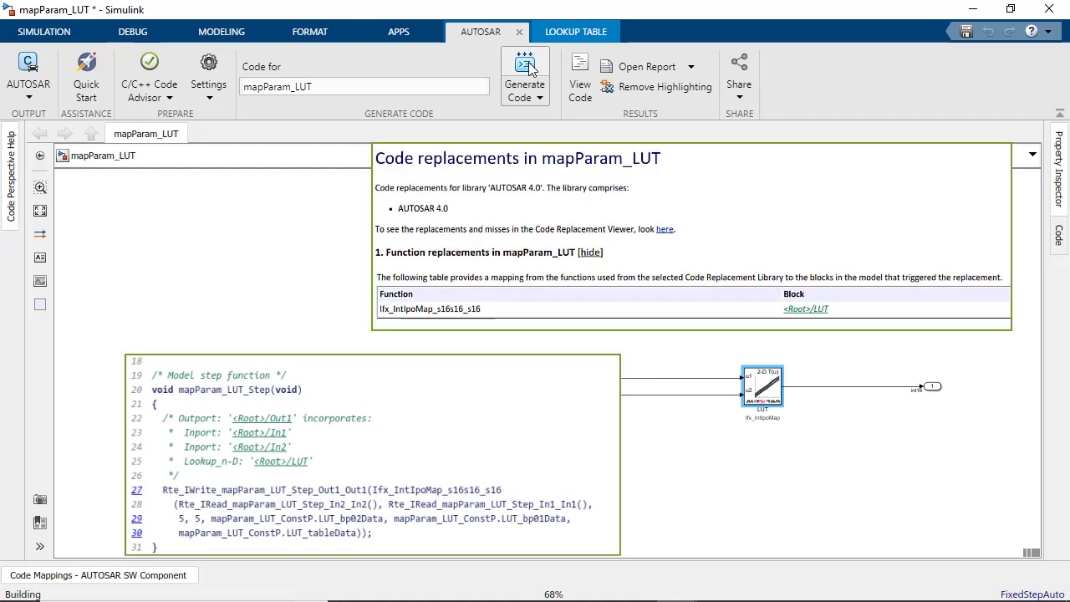